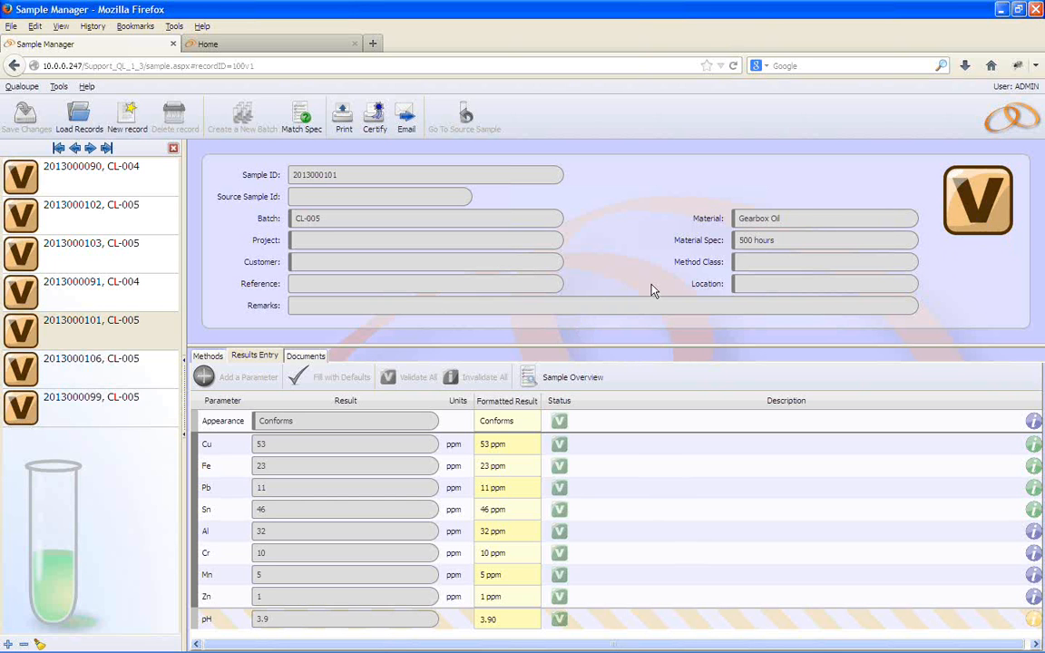
left_click(996, 207)
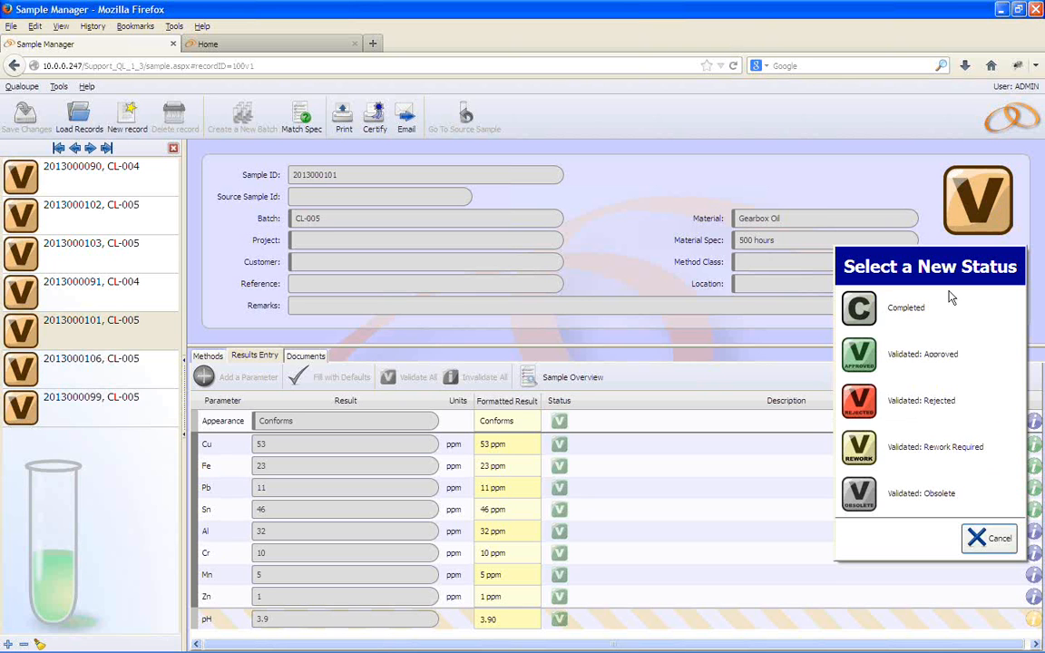
left_click(890, 362)
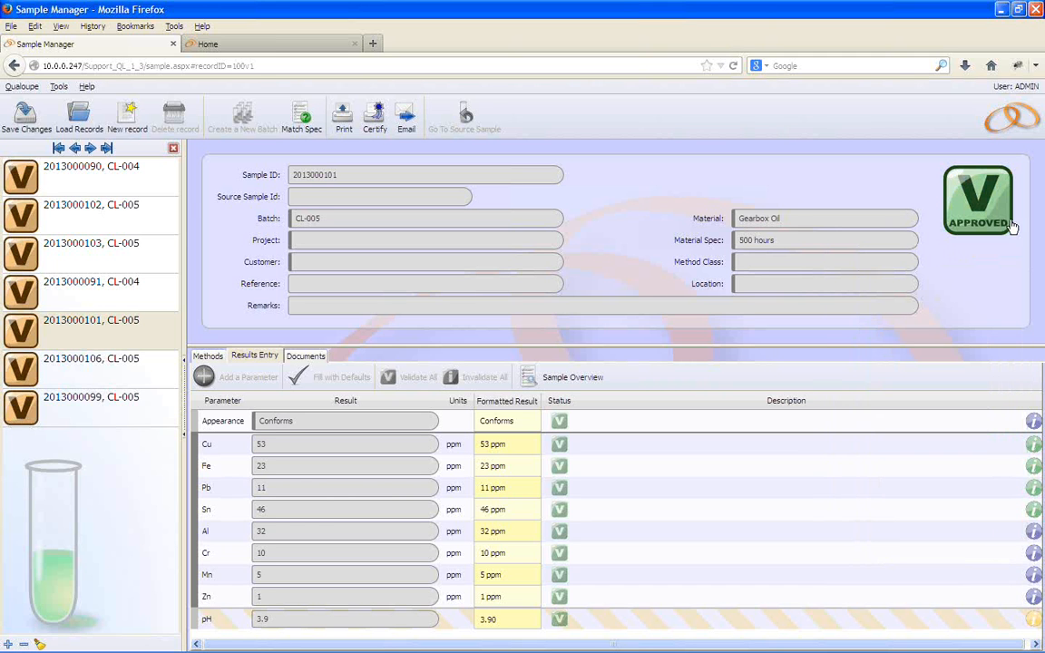
left_click(31, 125)
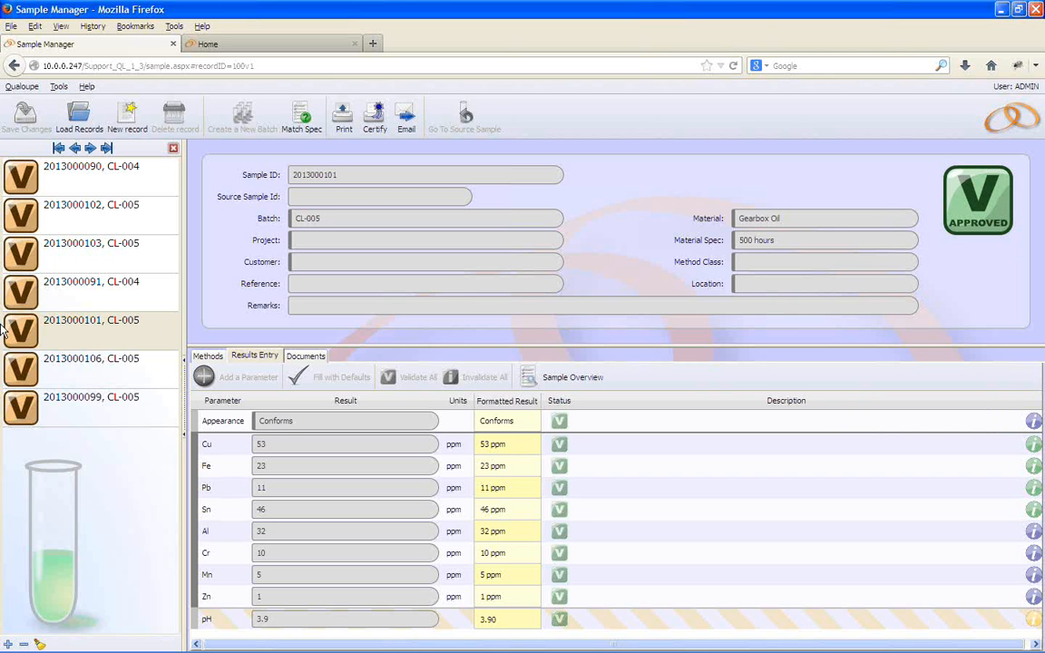
left_click(136, 186)
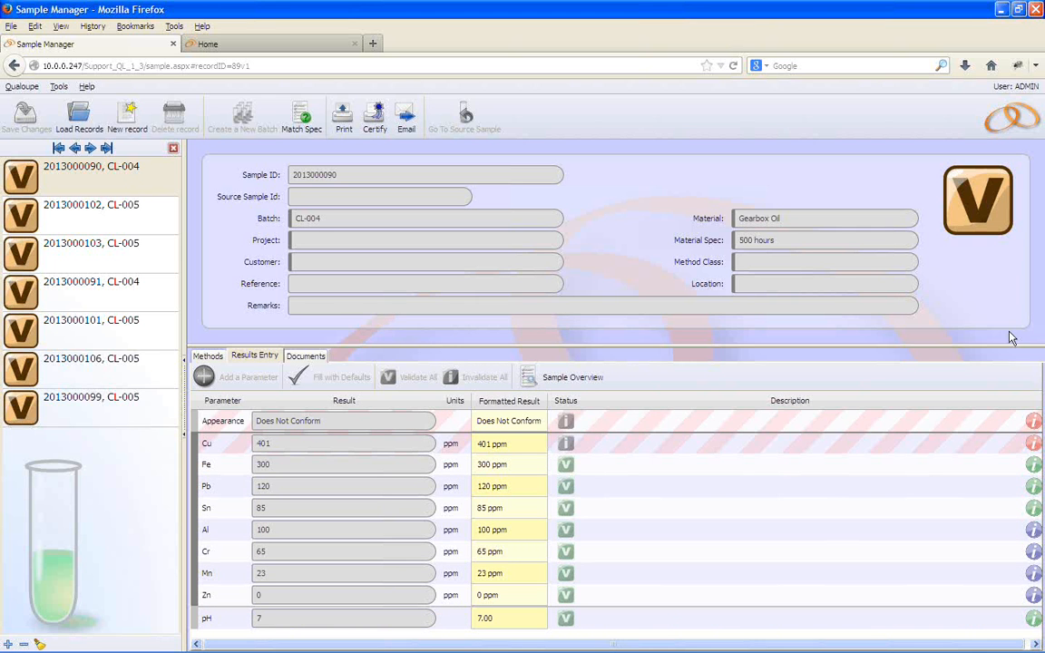
left_click(975, 208)
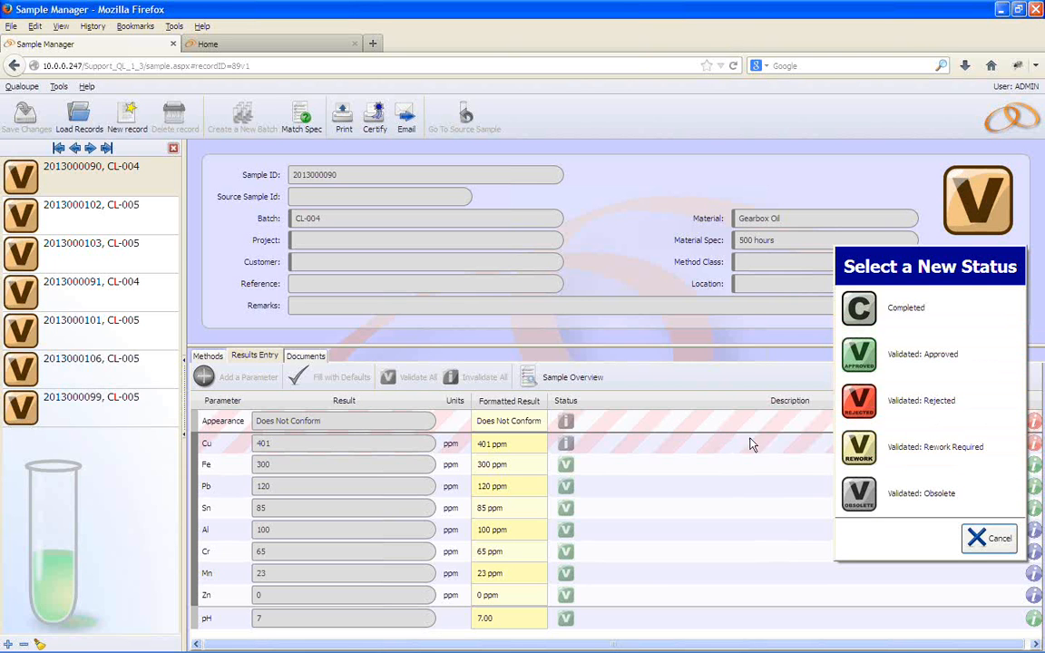
left_click(958, 463)
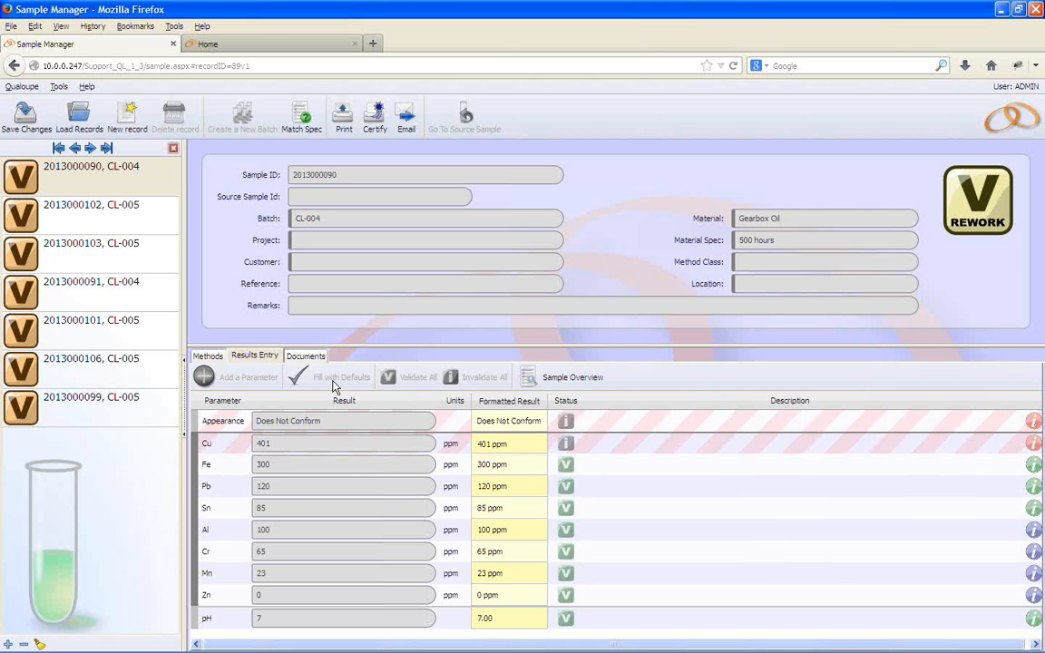
left_click(24, 117)
left_click(97, 227)
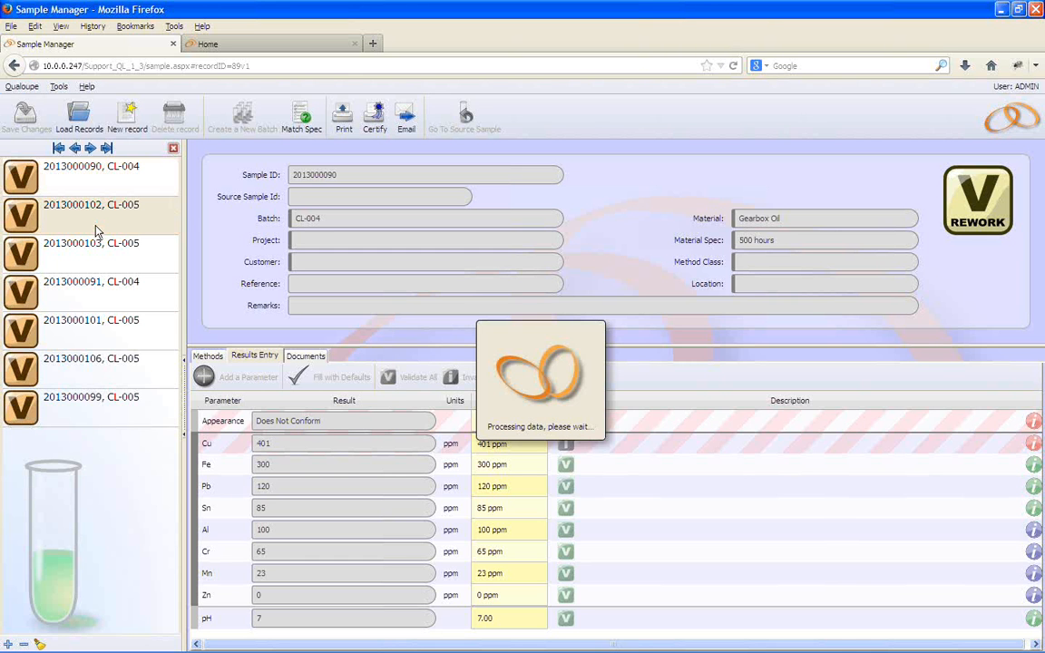
left_click(945, 211)
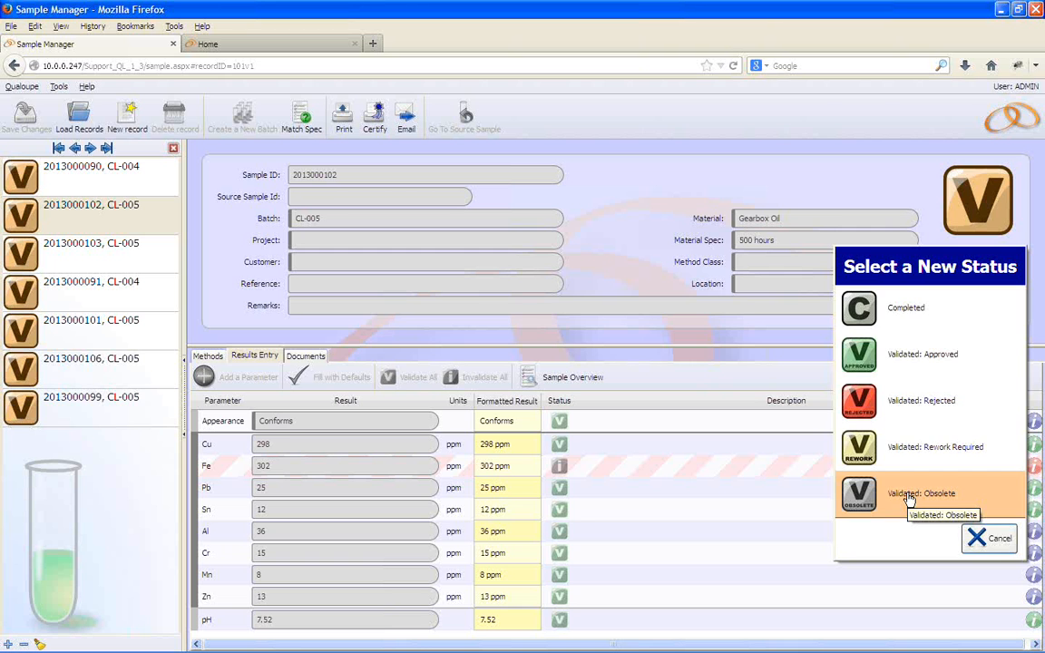
left_click(908, 497)
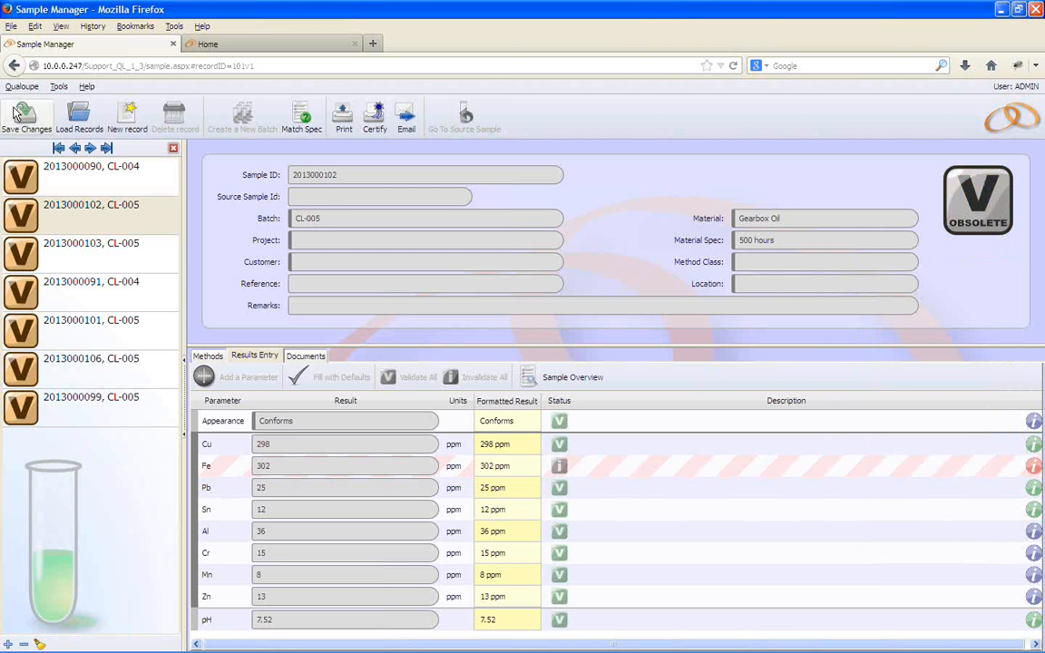
left_click(22, 113)
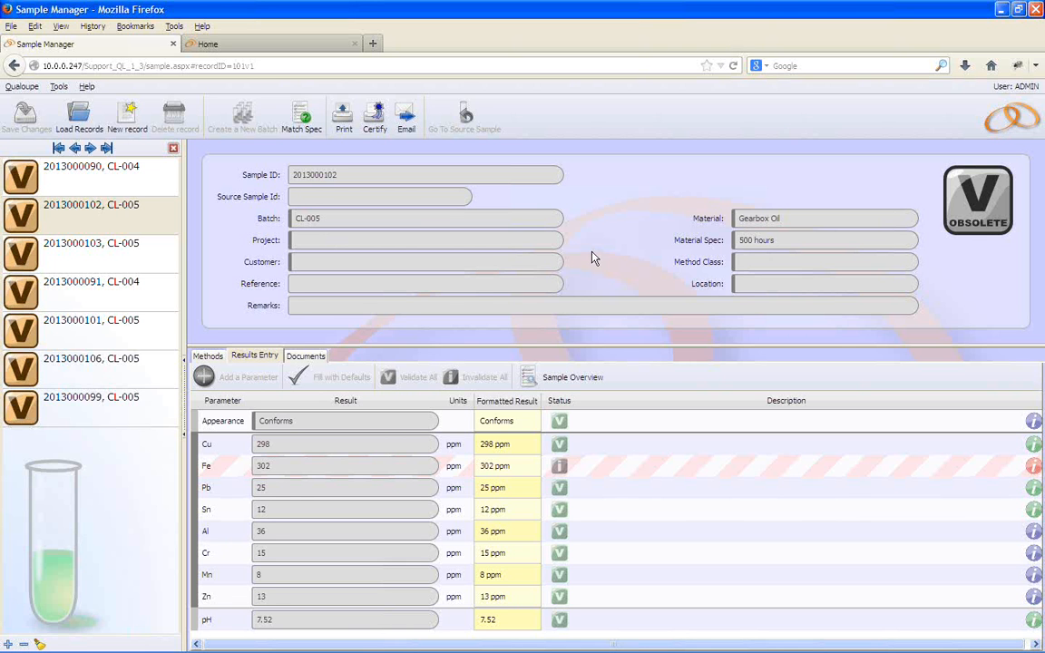
Open the Sample Multi Approve application from the Qualoupe Home page
left_click(307, 51)
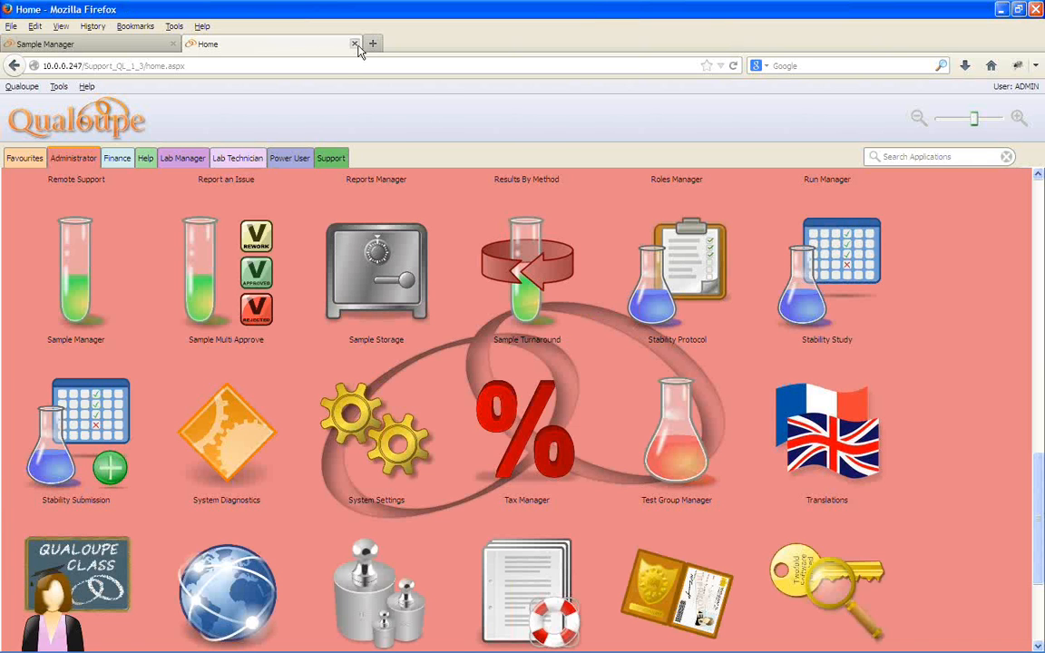
left_click(230, 294)
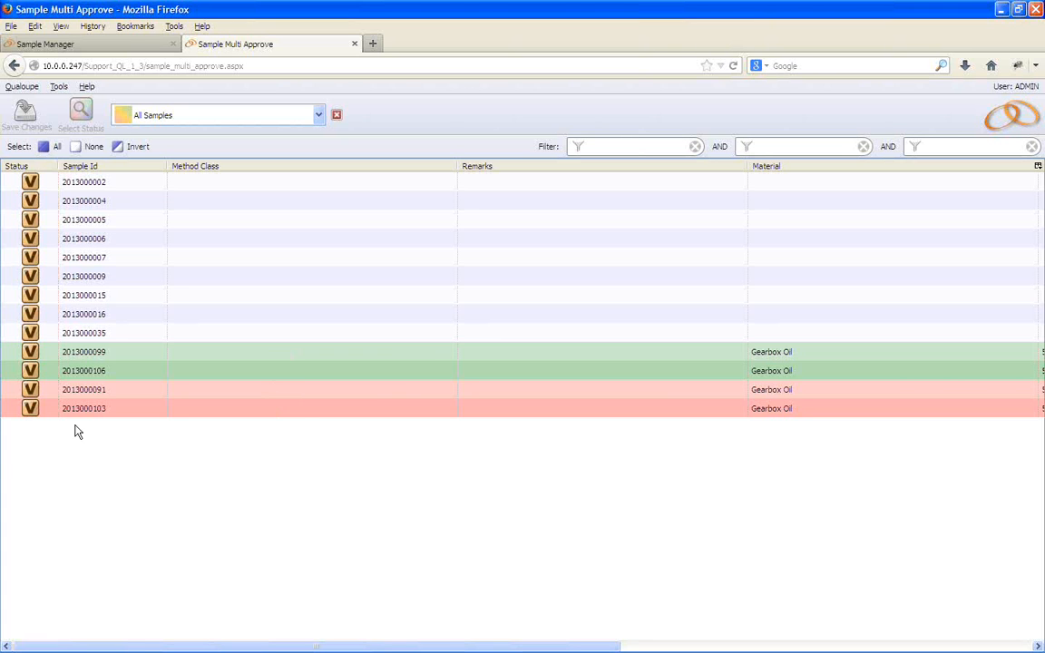
View the samples out of limits, out of warning limits and passing all limits in turn, then list all samples again
left_click(318, 118)
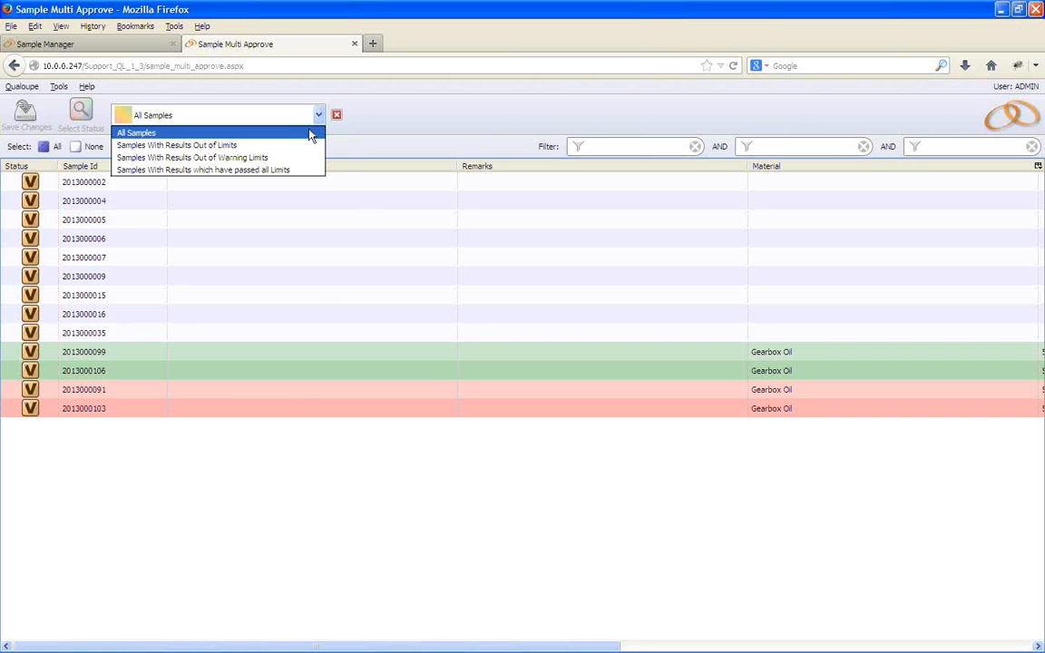
left_click(248, 148)
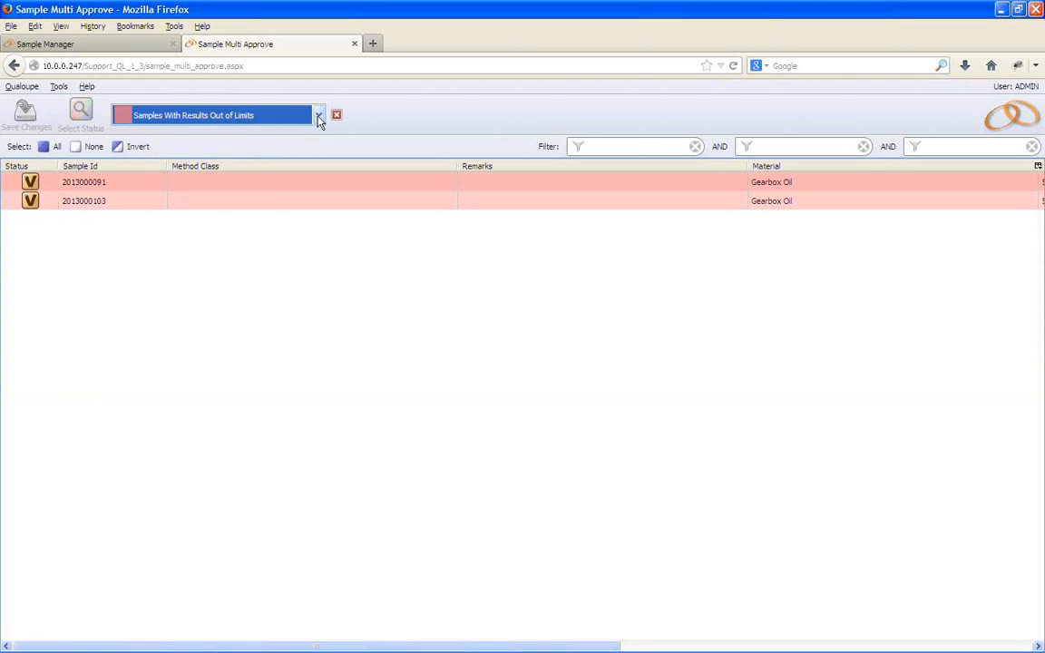
left_click(318, 118)
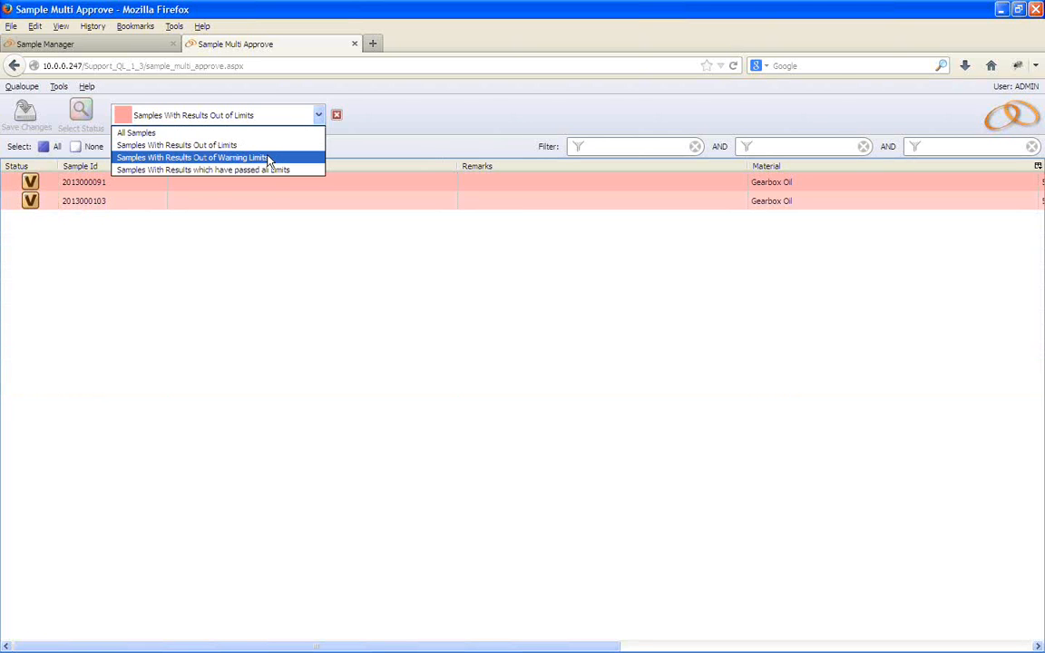
left_click(269, 158)
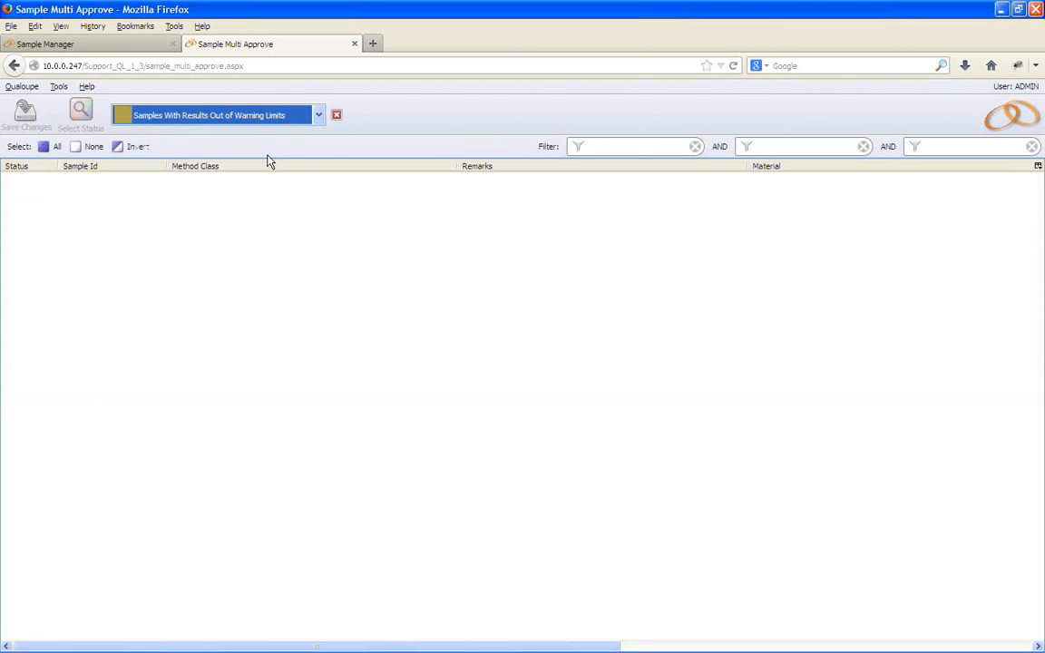
left_click(318, 118)
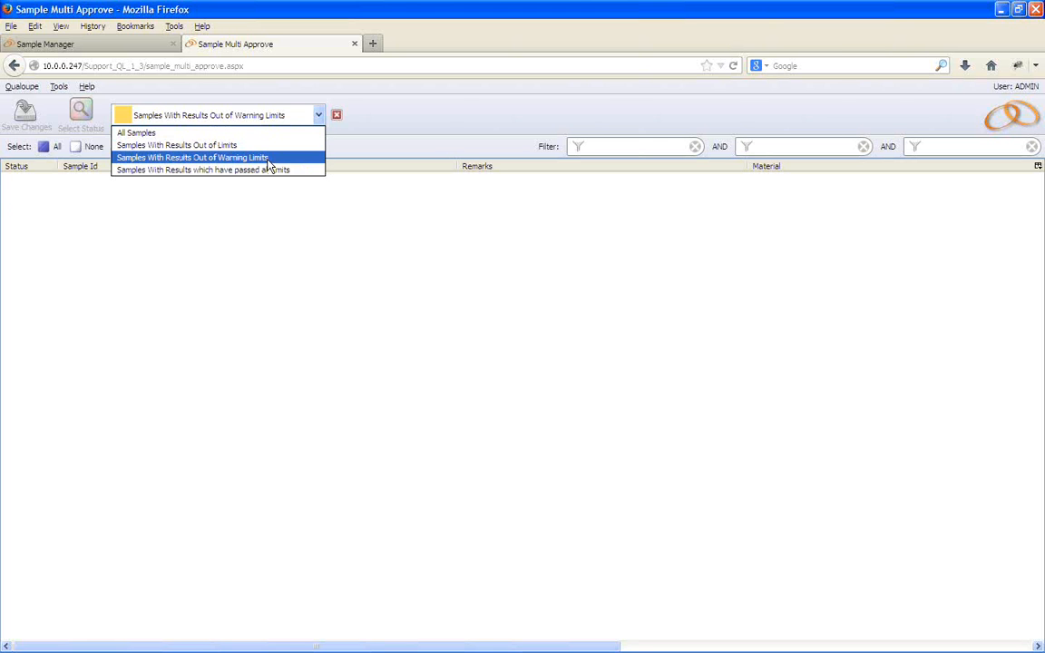
left_click(262, 170)
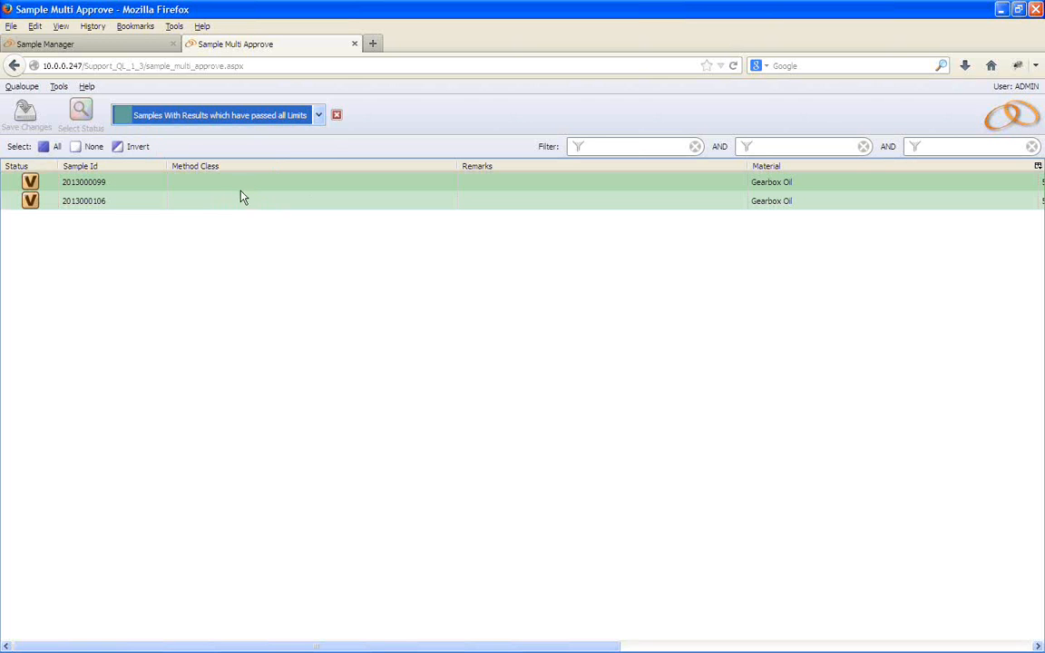
left_click(319, 116)
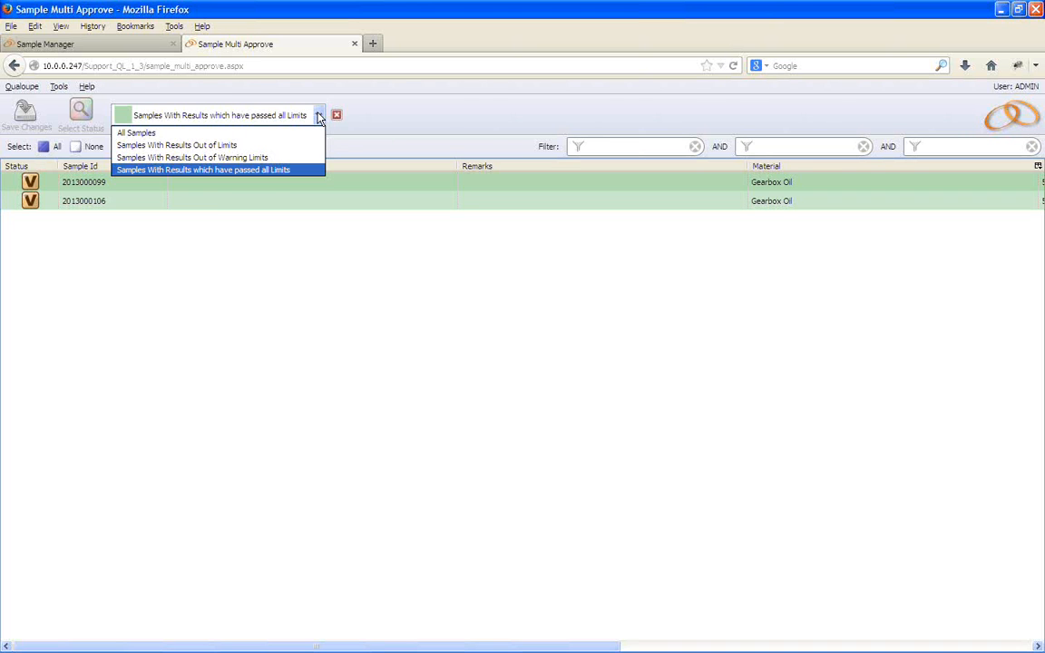
left_click(275, 134)
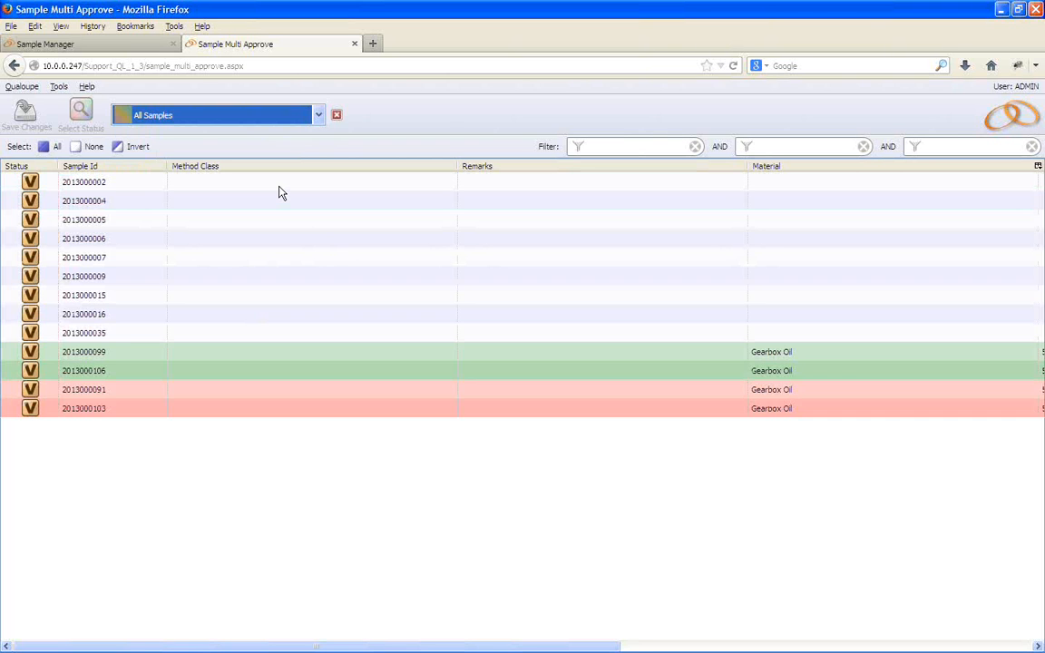
left_click(22, 357)
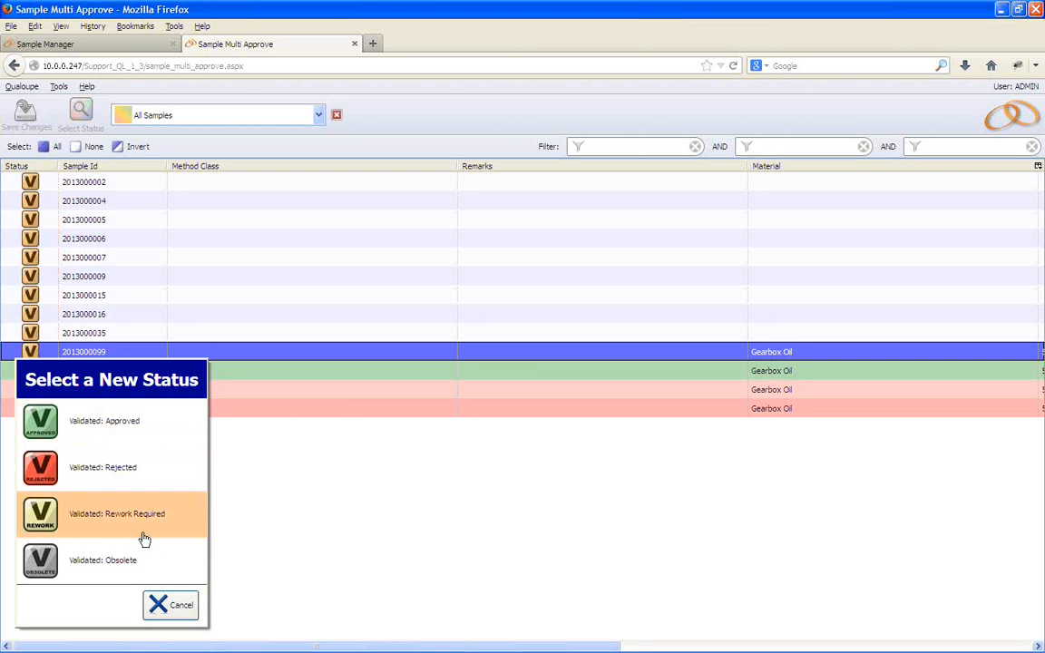
left_click(166, 604)
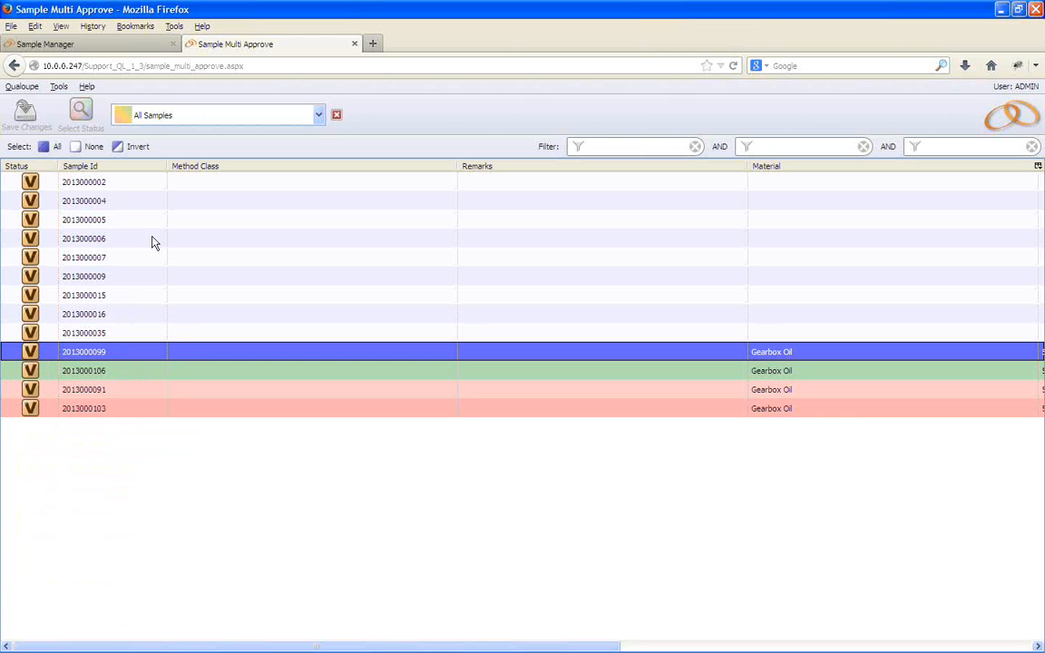
left_click(141, 375, "ctrl")
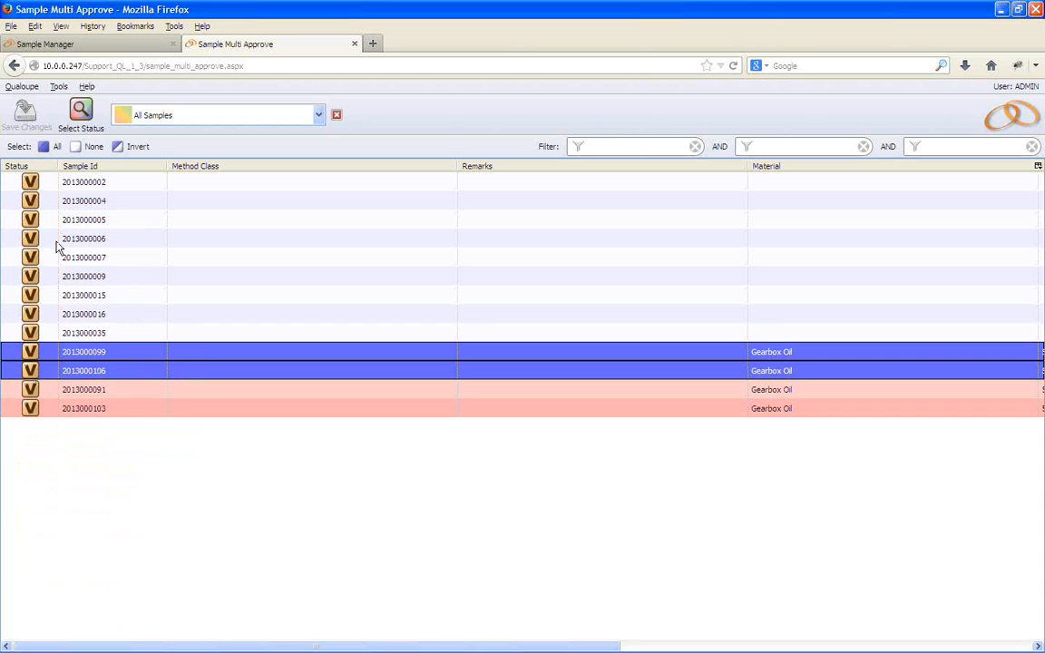
left_click(82, 109)
left_click(73, 180)
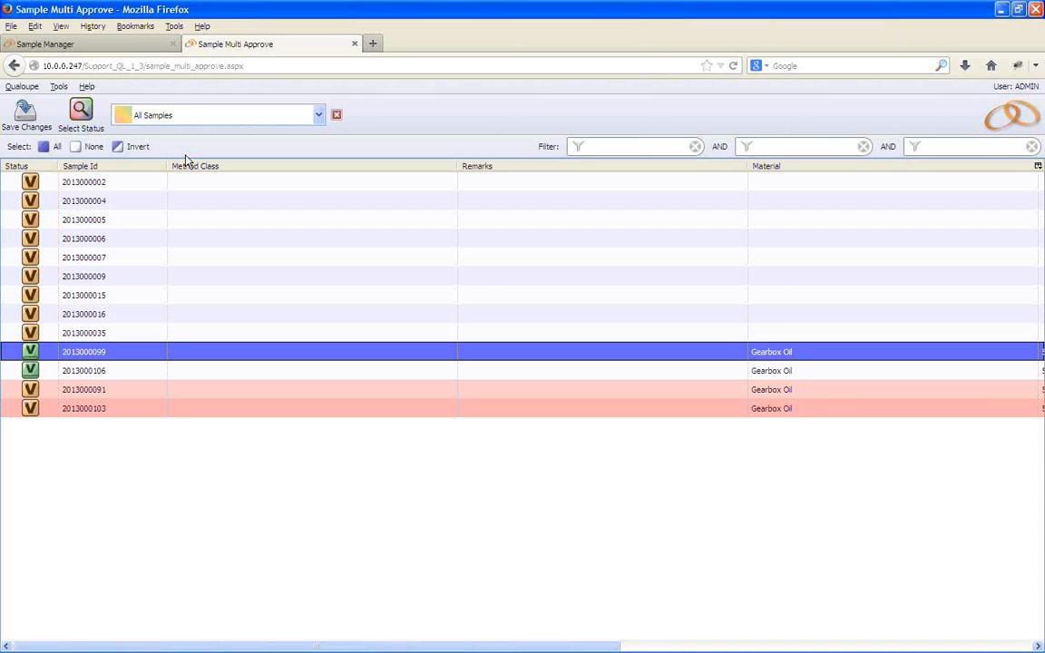
left_click(113, 46)
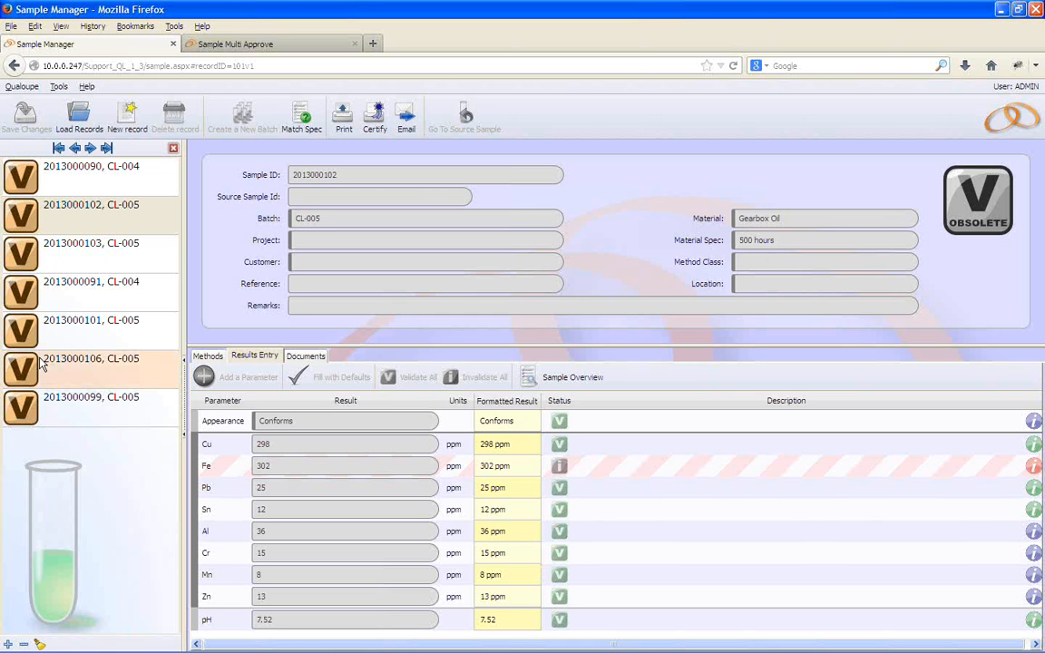
left_click(88, 300)
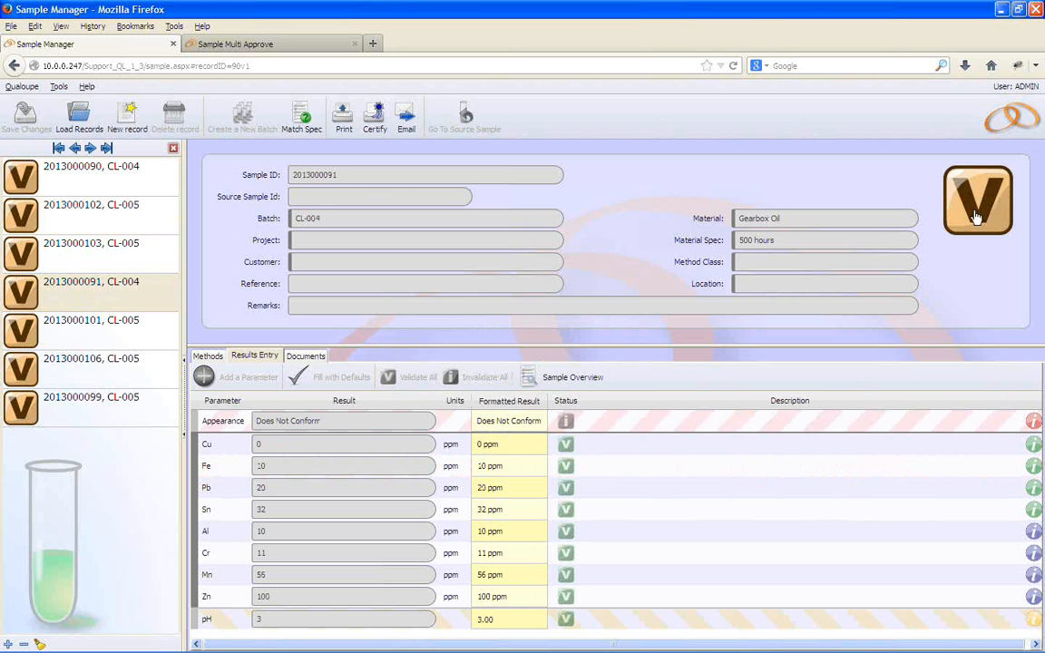
left_click(978, 216)
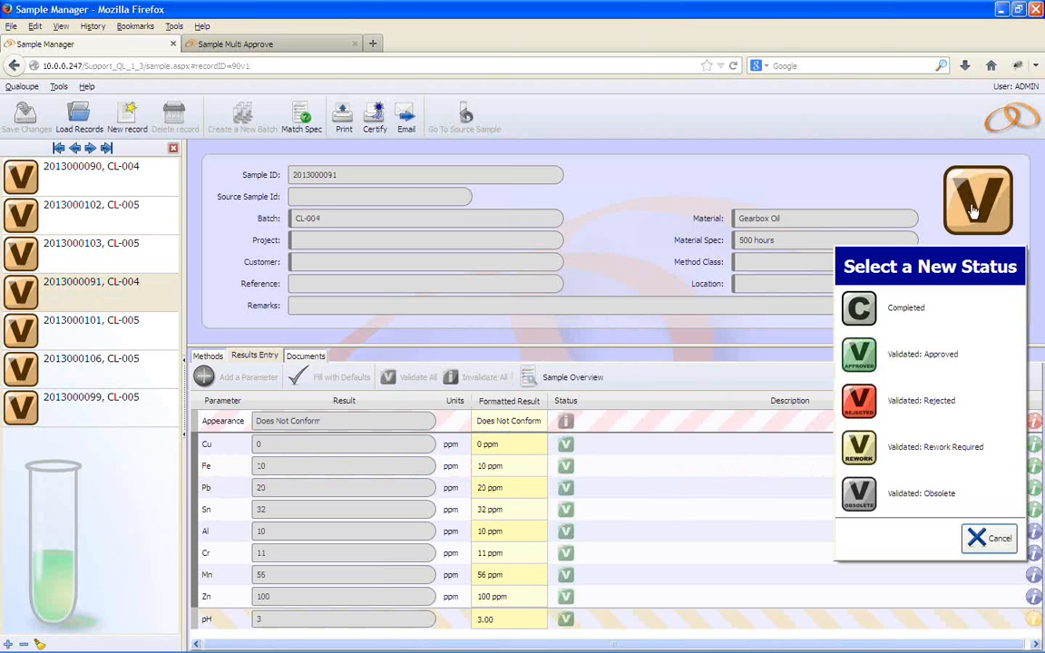
left_click(945, 371)
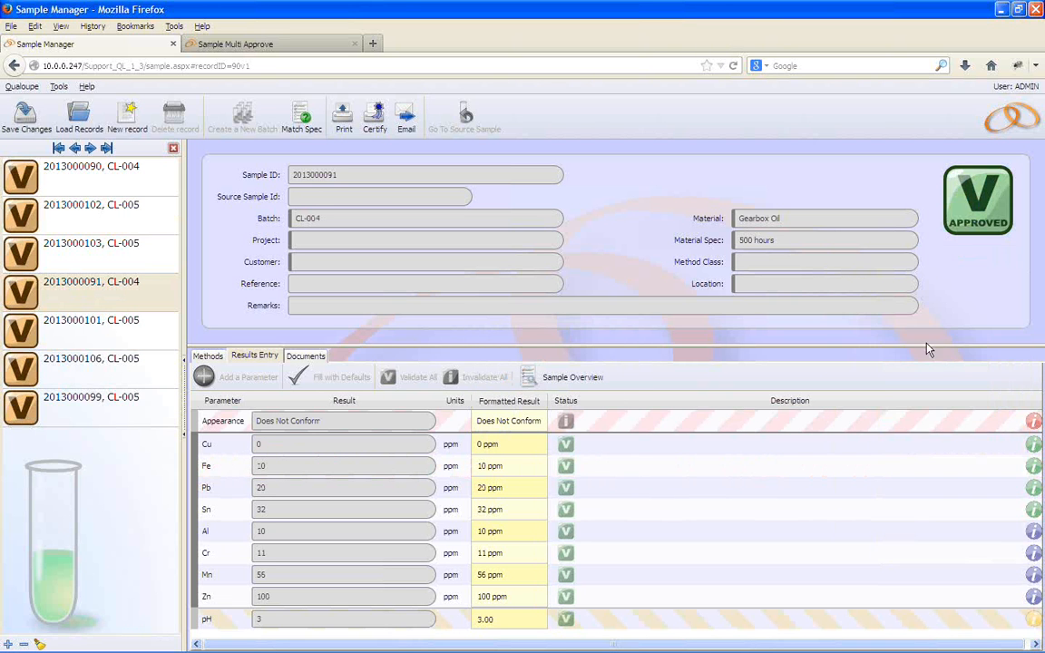
left_click(26, 113)
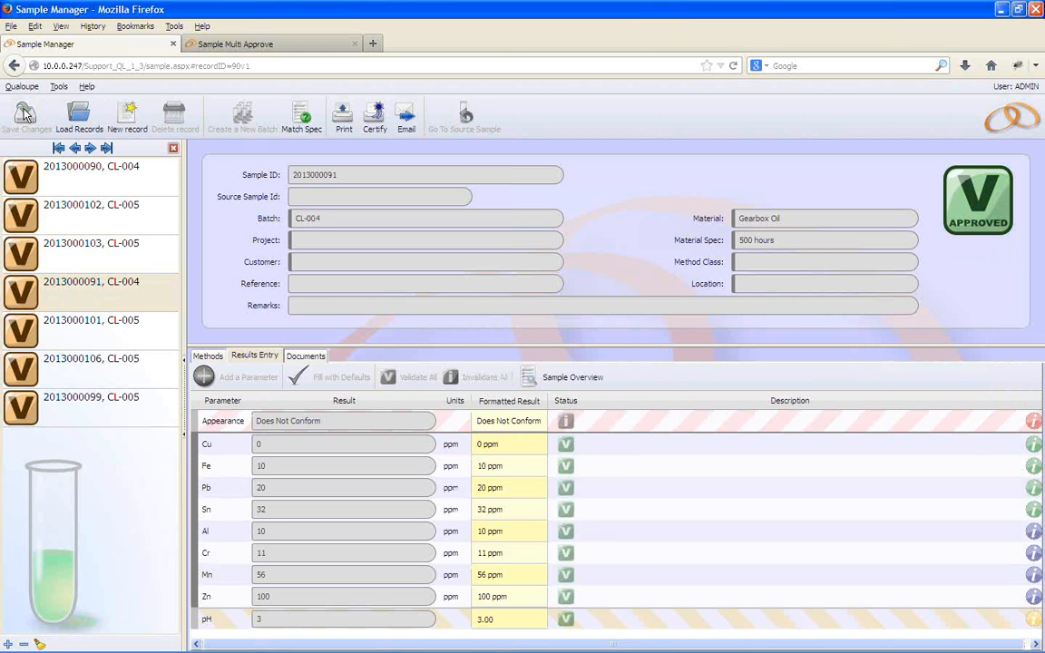